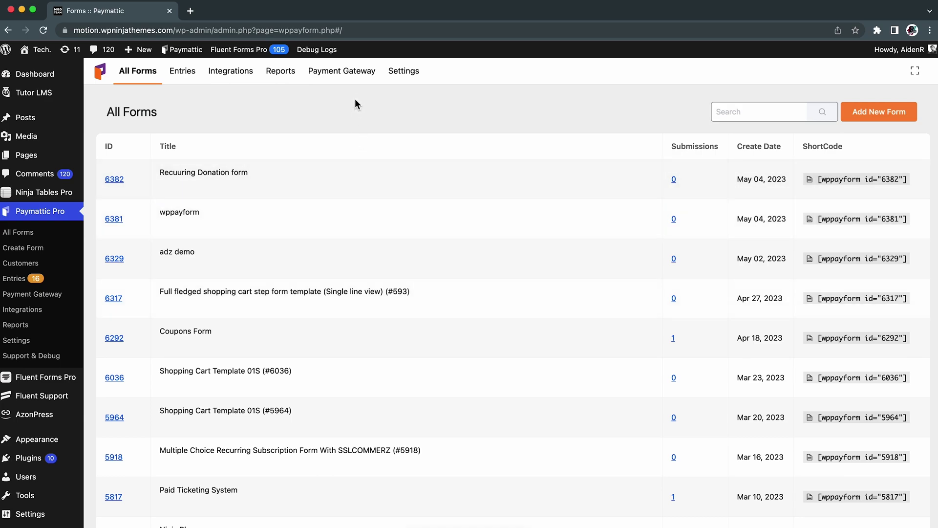
Step: Open the payment gateway settings and select SSLCOMMERZ, passing through PayPal on the way
left_click(342, 71)
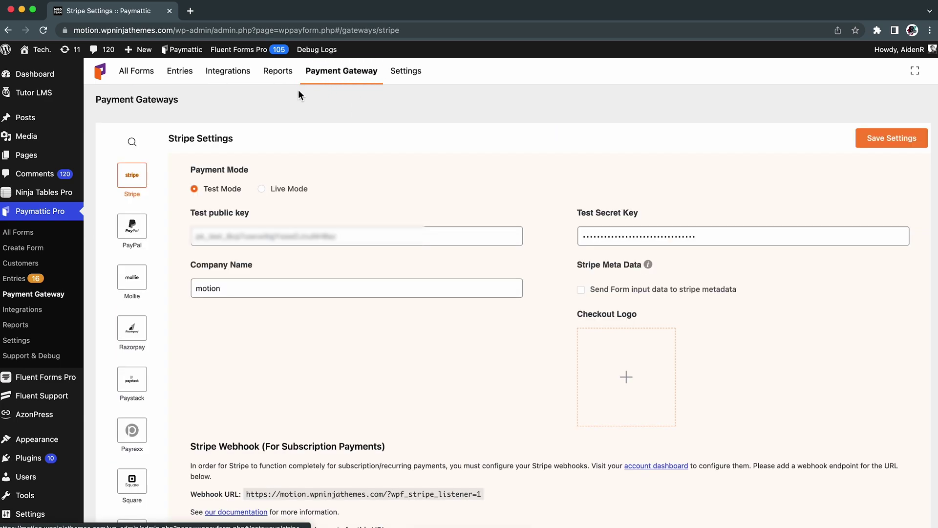
left_click(132, 229)
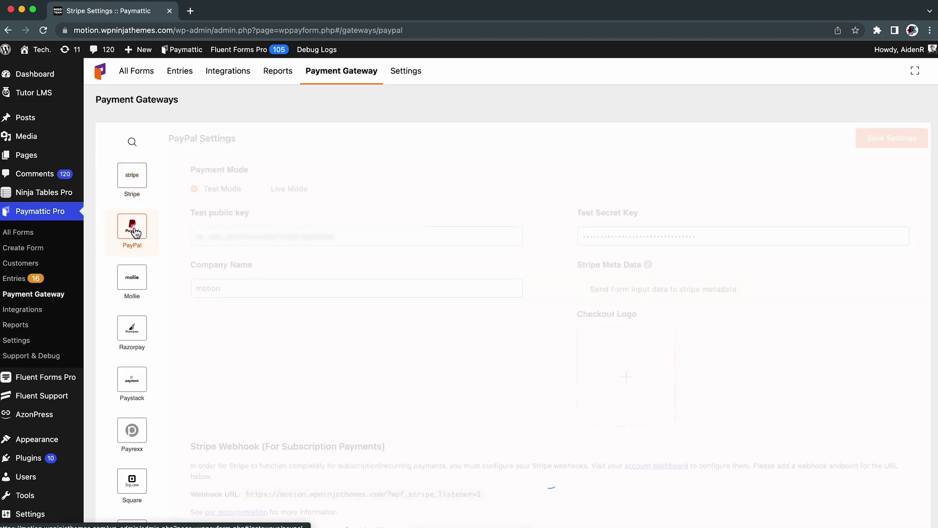
scroll(135, 331, "down", 3)
scroll(134, 448, "down", 2)
left_click(144, 404)
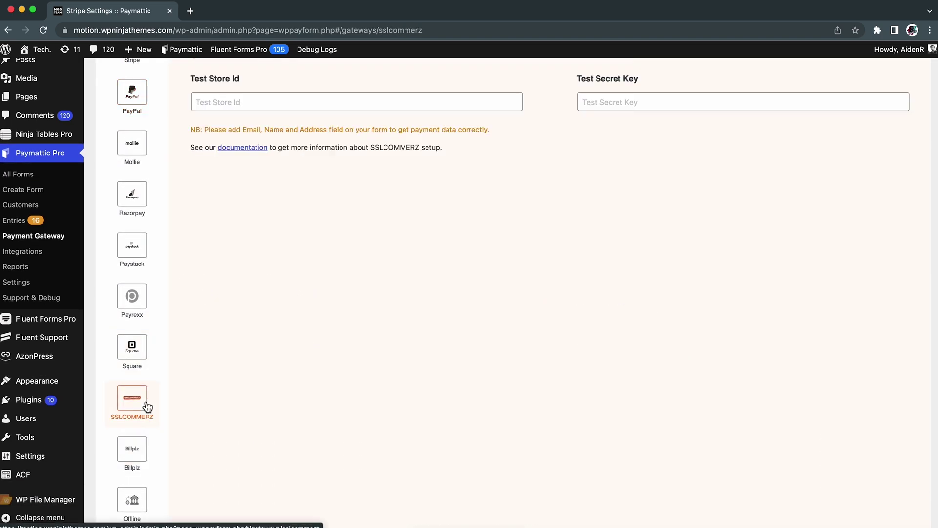
scroll(509, 236, "up", 5)
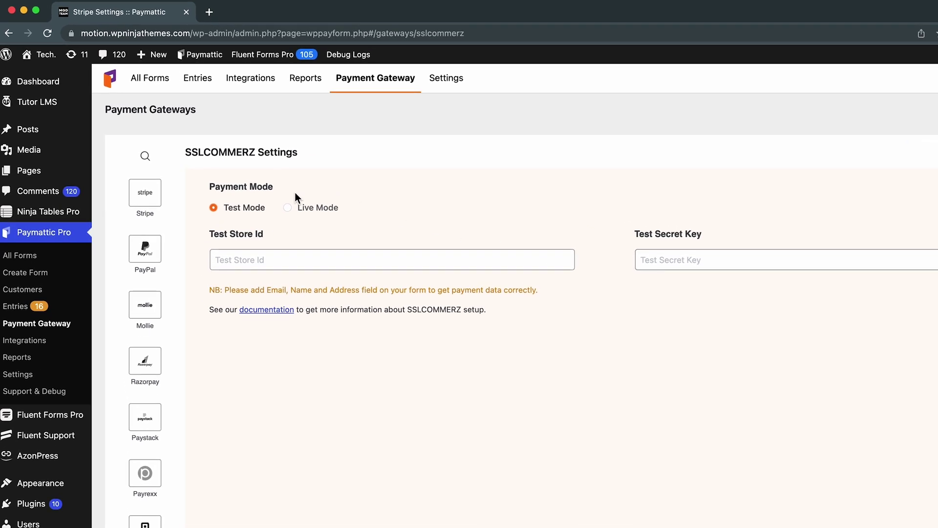
Step: Switch SSLCOMMERZ payment mode from Test to Live, revealing the Live Store Id and Secret Key fields
left_click_drag(210, 187, 282, 186)
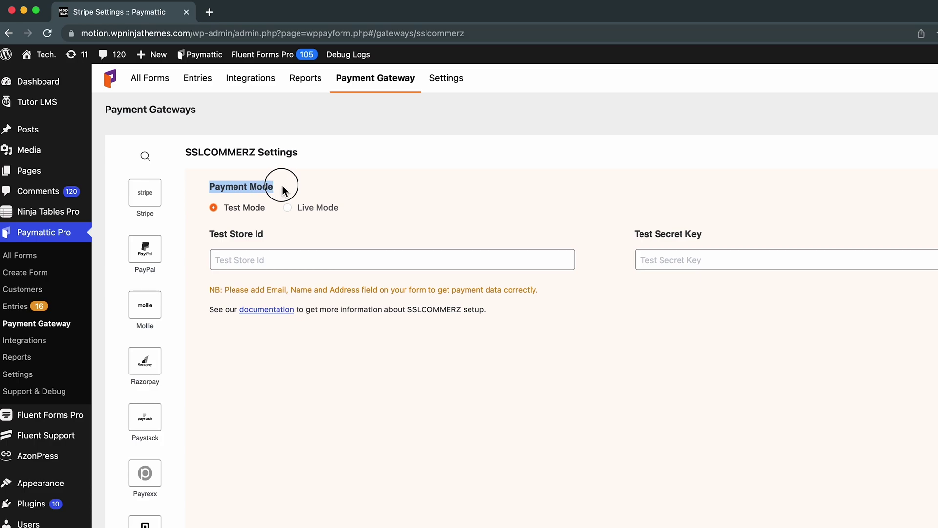
left_click(456, 186)
left_click(329, 213)
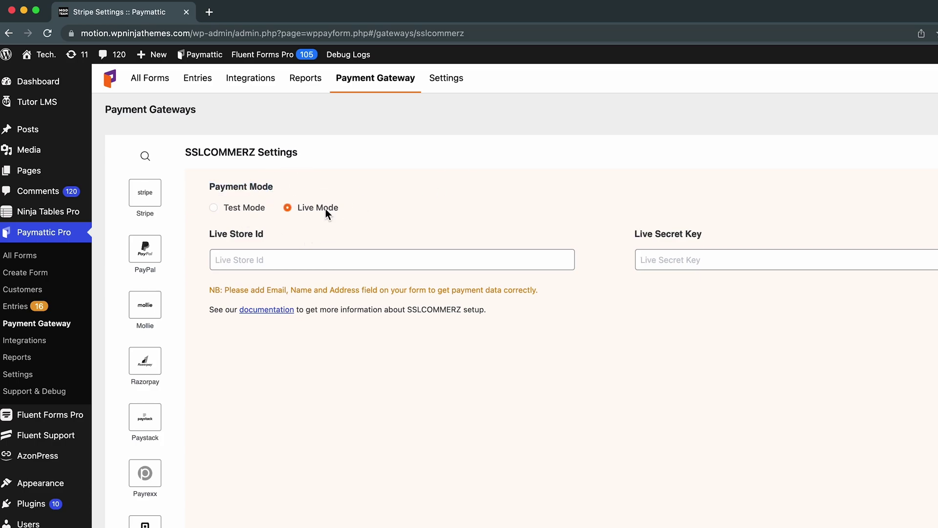
left_click(233, 213)
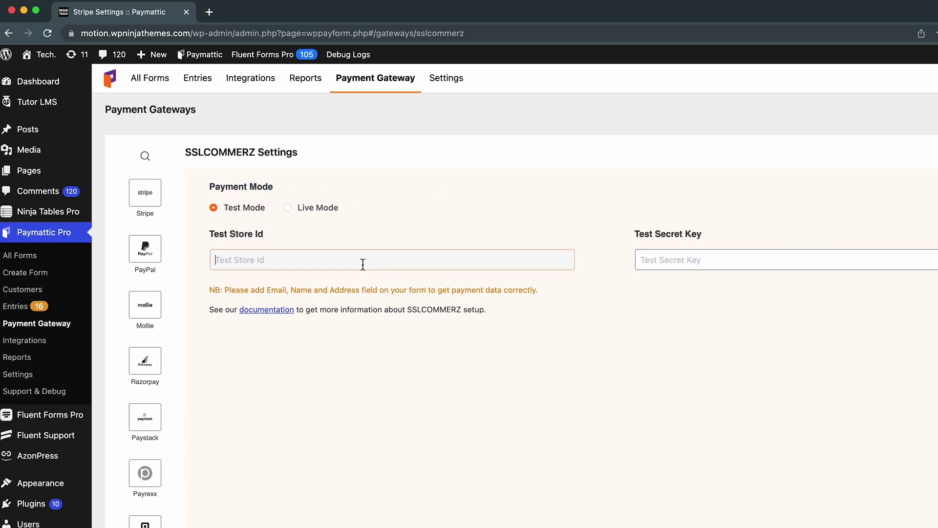
left_click(409, 396)
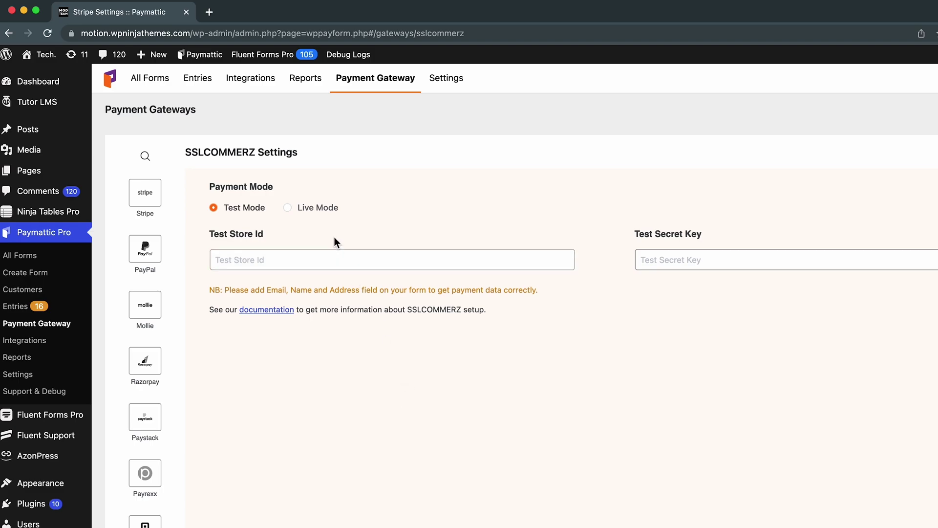
left_click(316, 207)
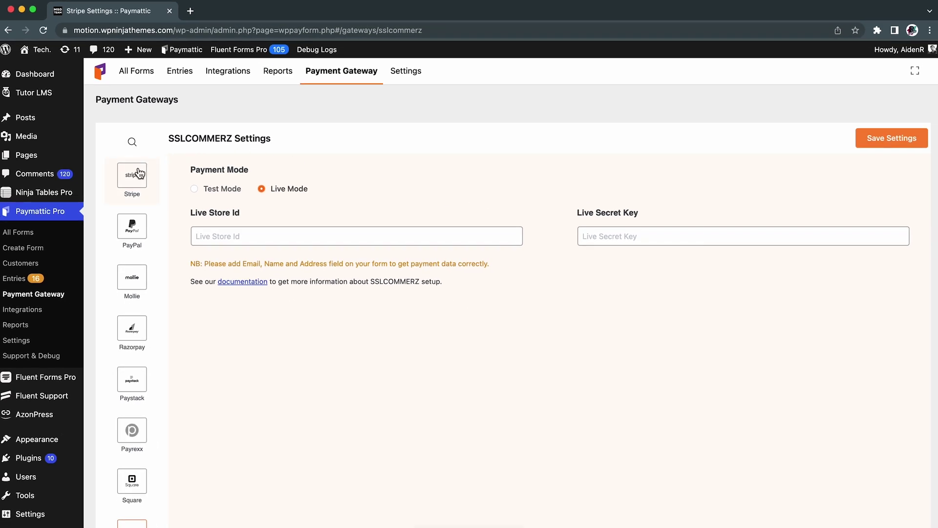
Step: Copy the publishable test key from the Stripe dashboard's Developers API keys page
left_click(136, 175)
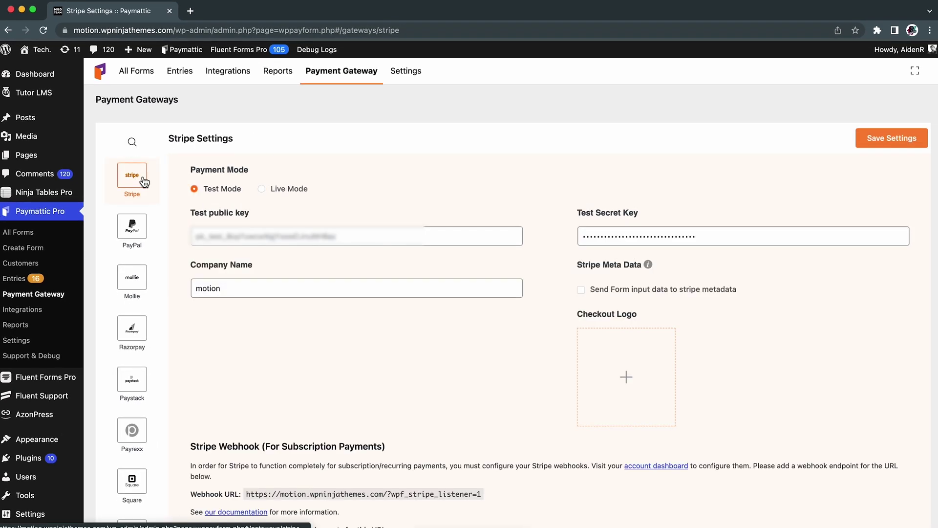
left_click(189, 11)
type("dashboard.stripe.com/test/dashboard")
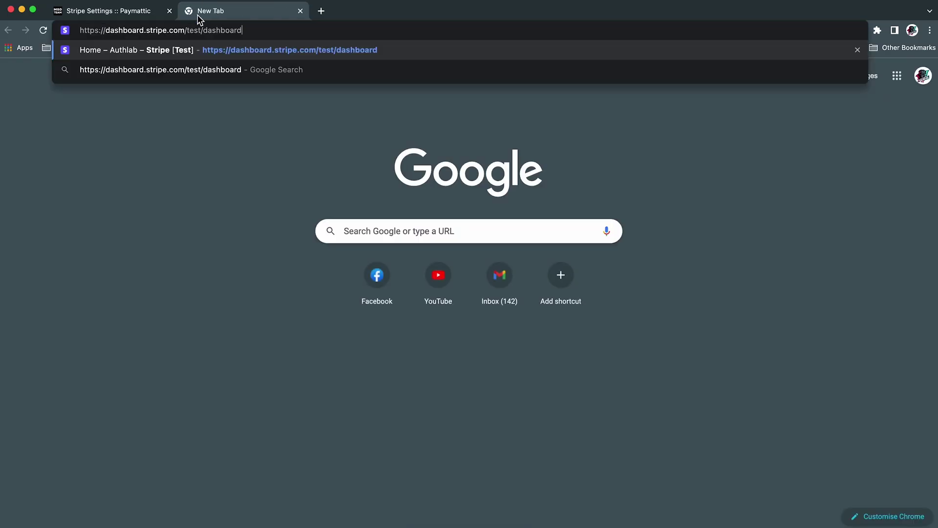
key("Return")
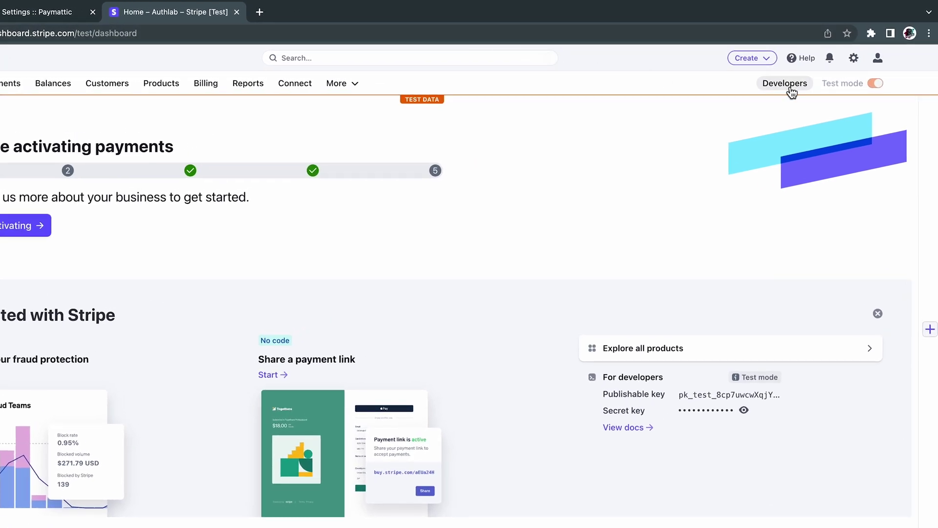
left_click(785, 83)
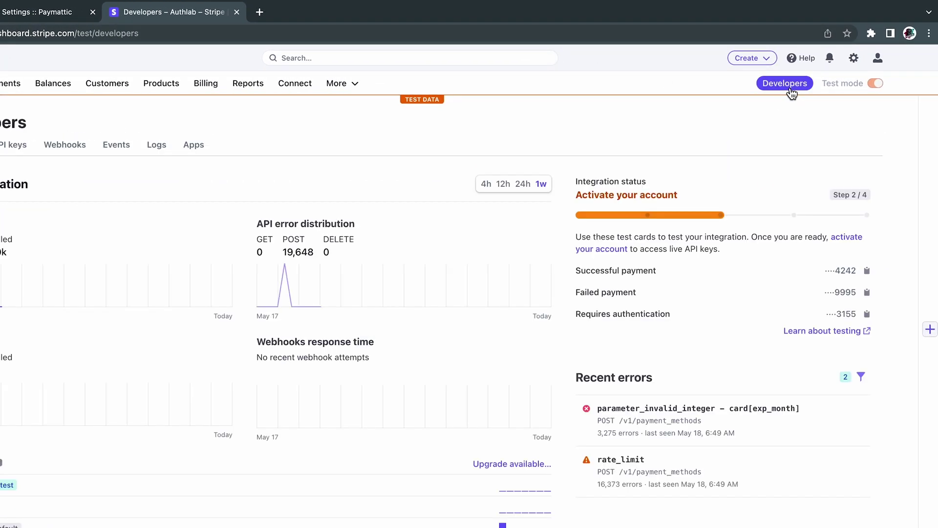
left_click(94, 132)
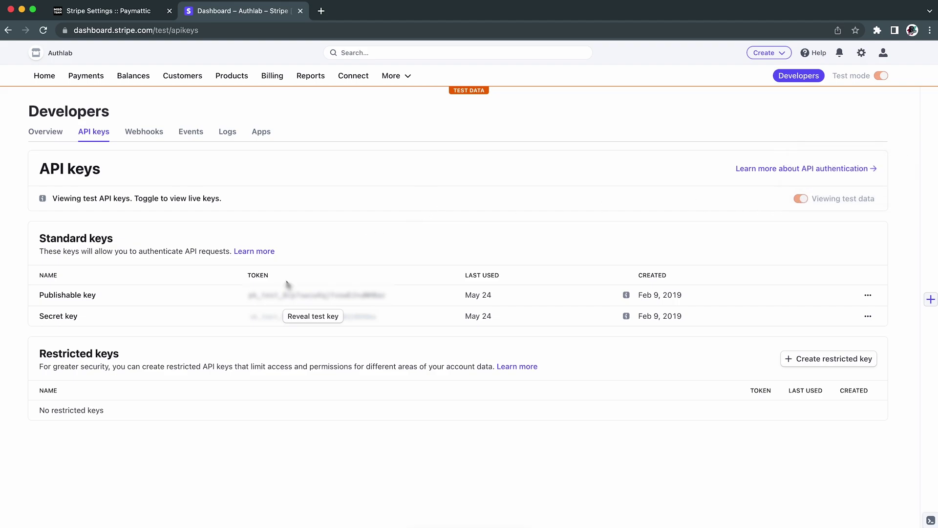
left_click_drag(249, 295, 388, 299)
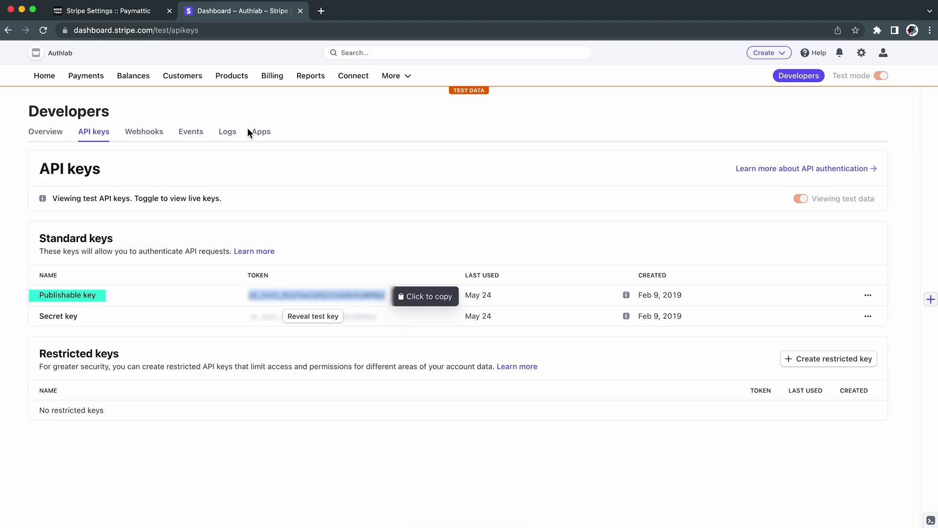
key("super+c")
left_click(108, 11)
Step: Paste the publishable key into Test public key, then reveal and copy Stripe's secret test key
left_click(357, 236)
key("super+v")
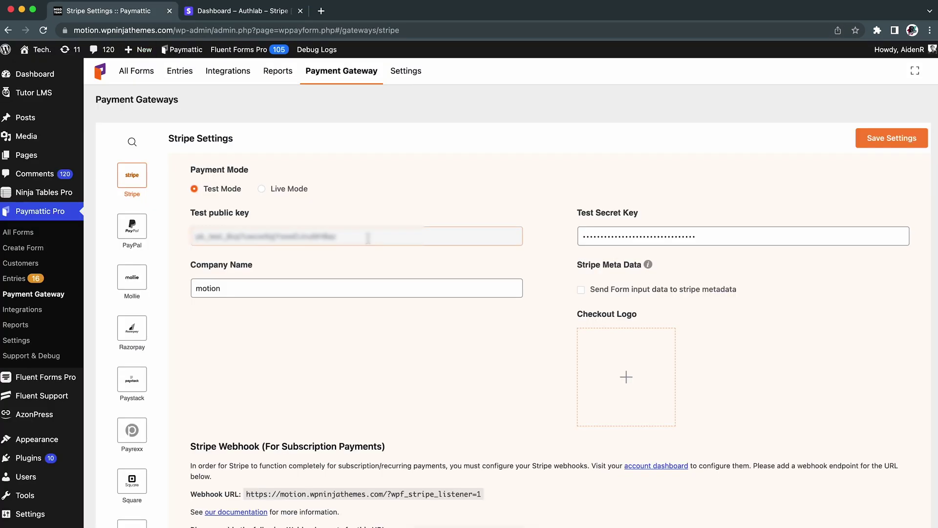
left_click(242, 10)
left_click(323, 318)
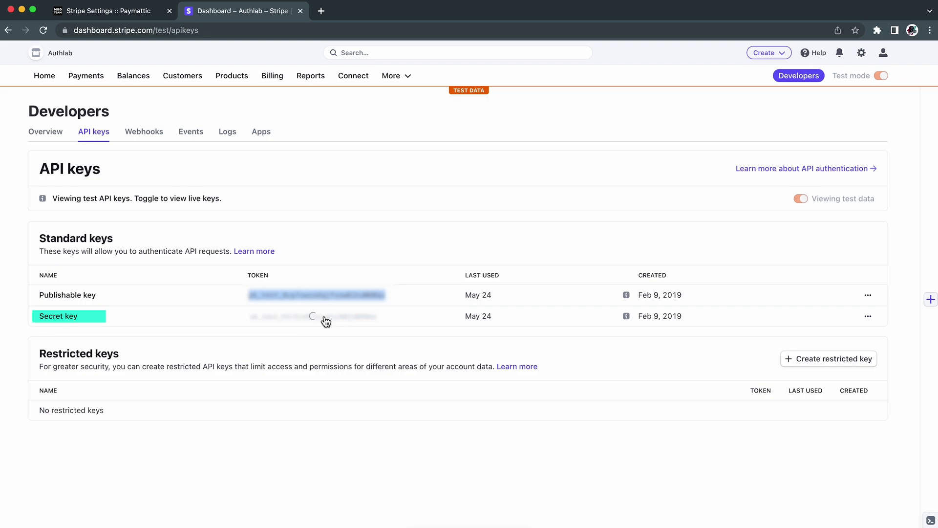
double_click(316, 316)
Step: Put the secret key into Test Secret Key and save the Stripe settings
left_click(109, 10)
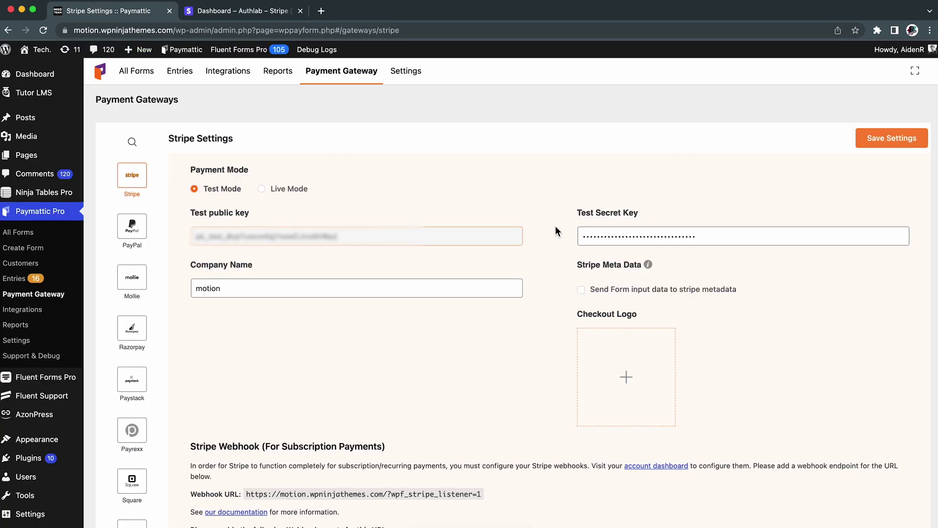
left_click(743, 235)
key("super+a")
key("super+v")
left_click(892, 138)
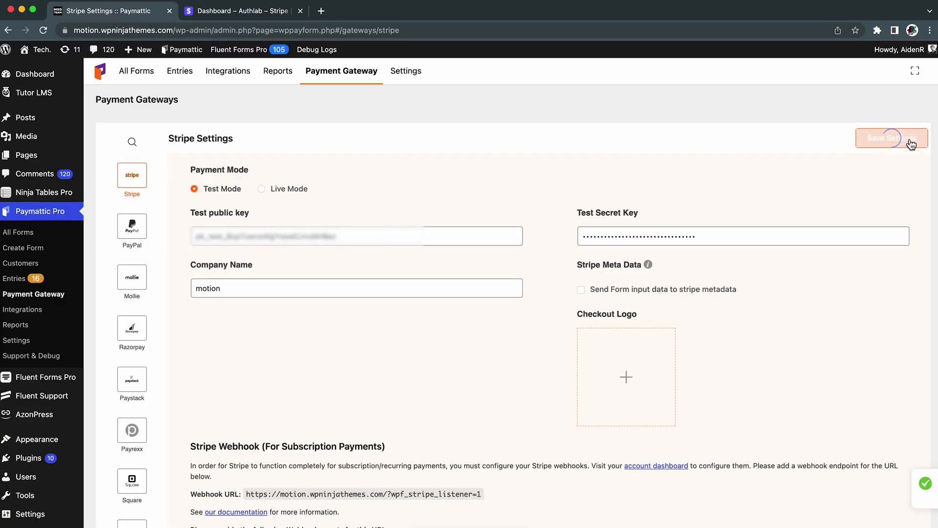
left_click(921, 484)
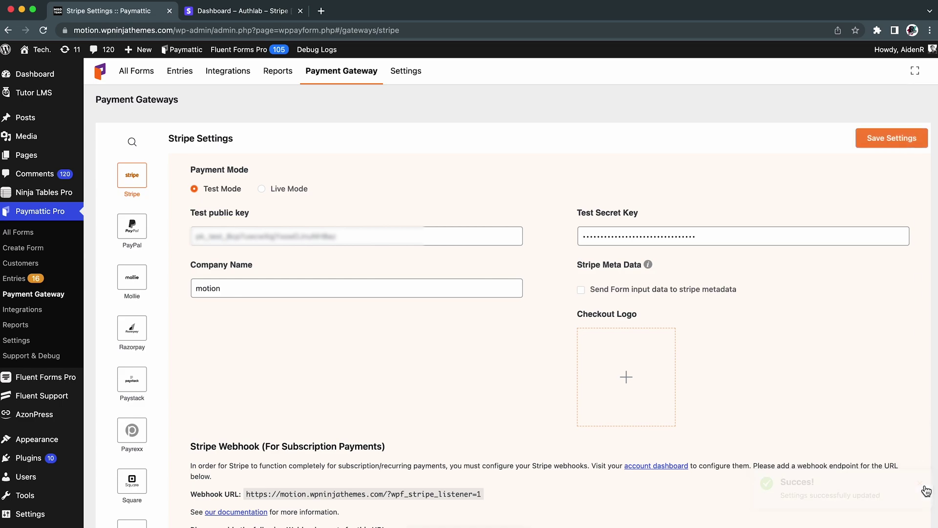
scroll(531, 373, "down", 3)
scroll(531, 374, "down", 3)
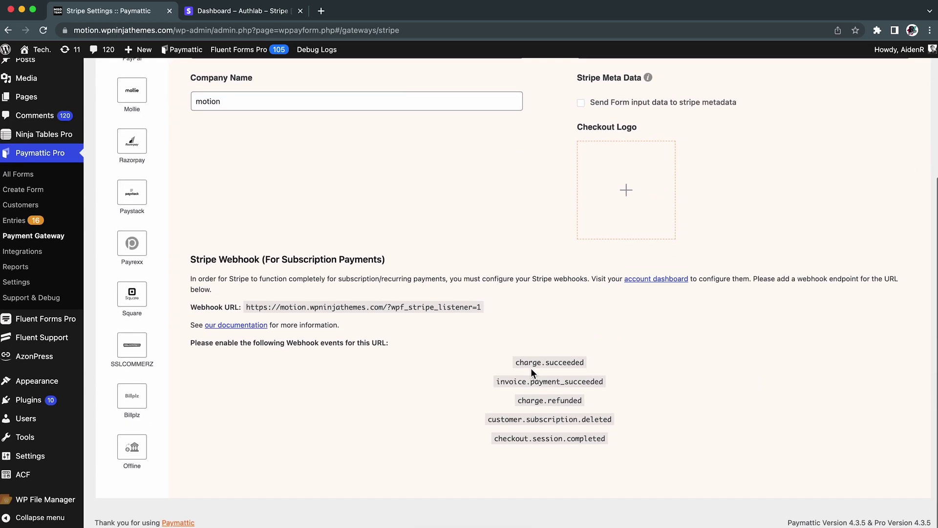
scroll(531, 374, "up", 5)
scroll(530, 374, "up", 1)
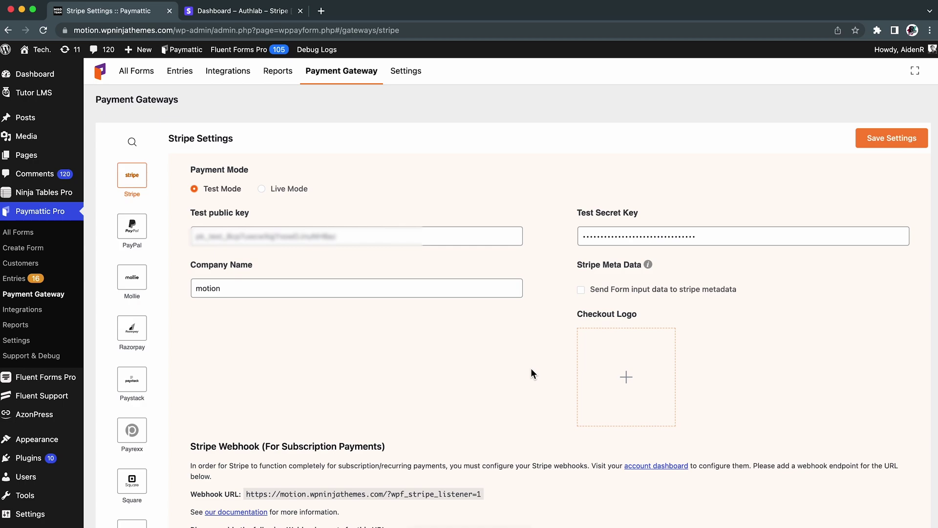
Step: Enter the PayPal account email and save the PayPal settings
left_click(134, 235)
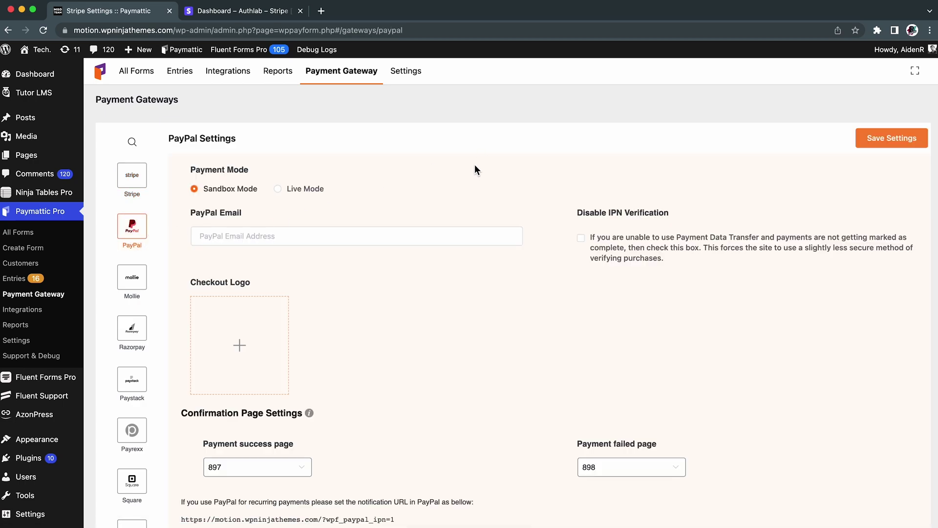
left_click(303, 237)
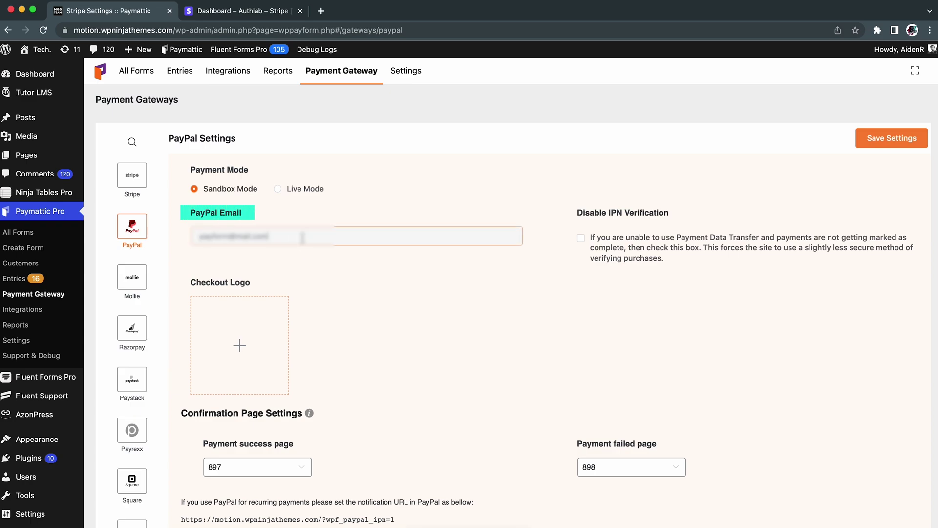
left_click(892, 138)
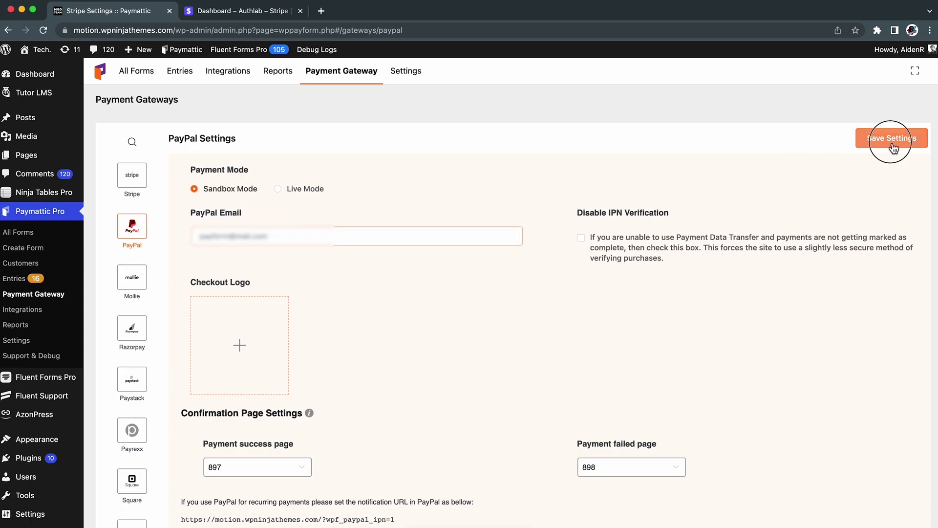
scroll(580, 354, "down", 5)
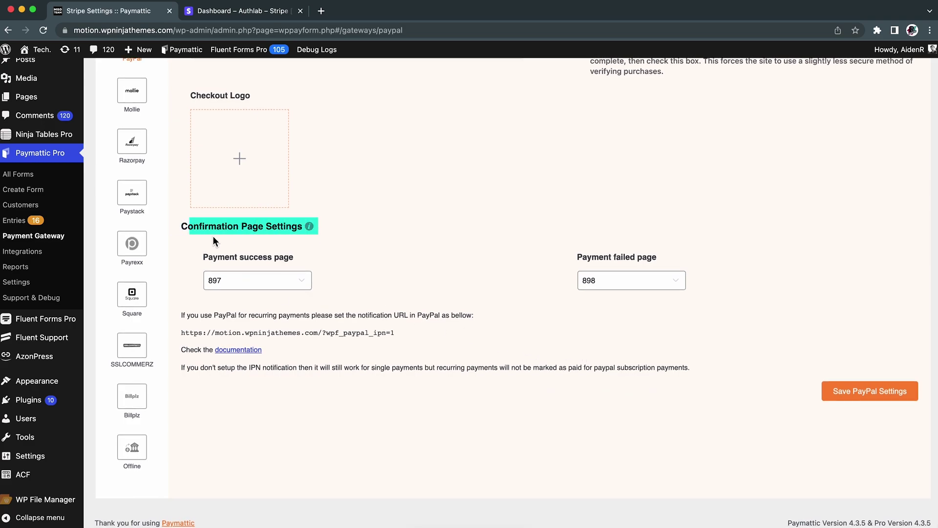
Step: Set the PayPal success page to 6271 and failed page to 6399, and save
left_click(282, 280)
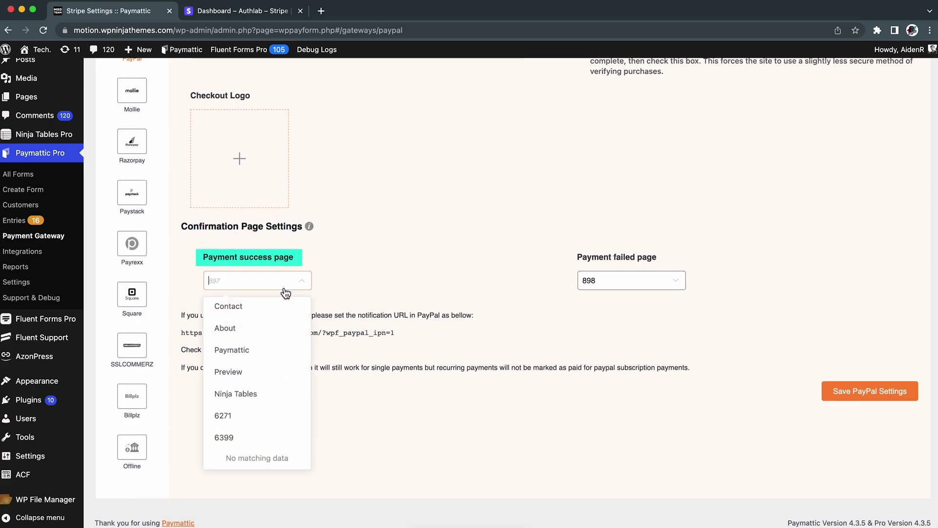
left_click(256, 418)
left_click(656, 280)
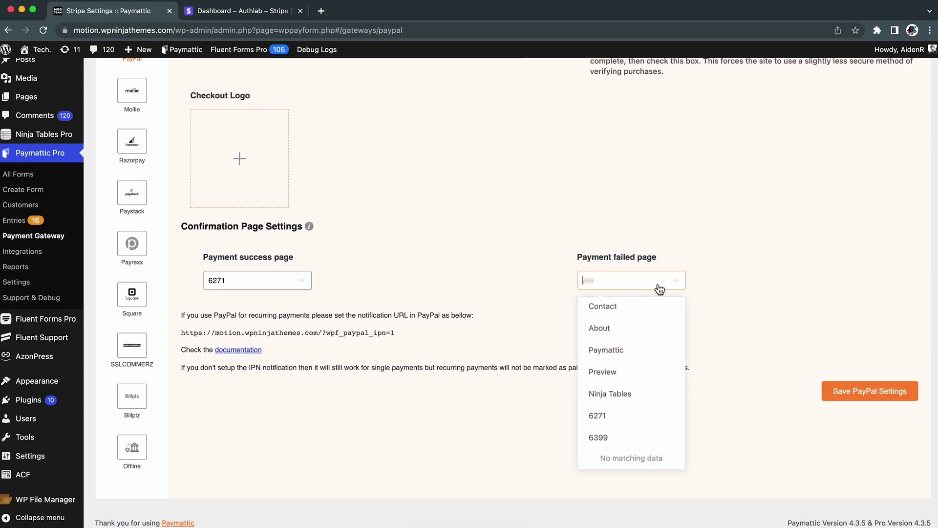
left_click(637, 439)
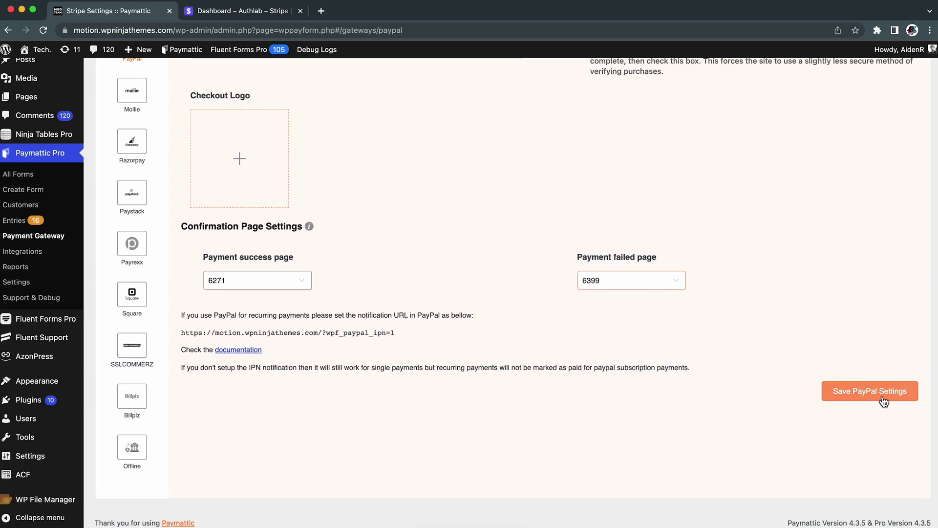
left_click(869, 390)
left_click(921, 483)
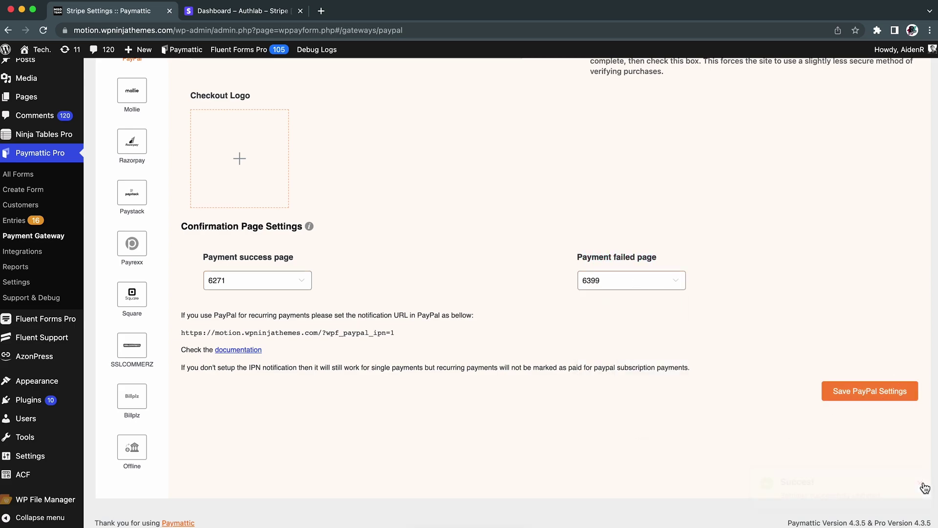
scroll(690, 349, "up", 5)
scroll(255, 429, "down", 5)
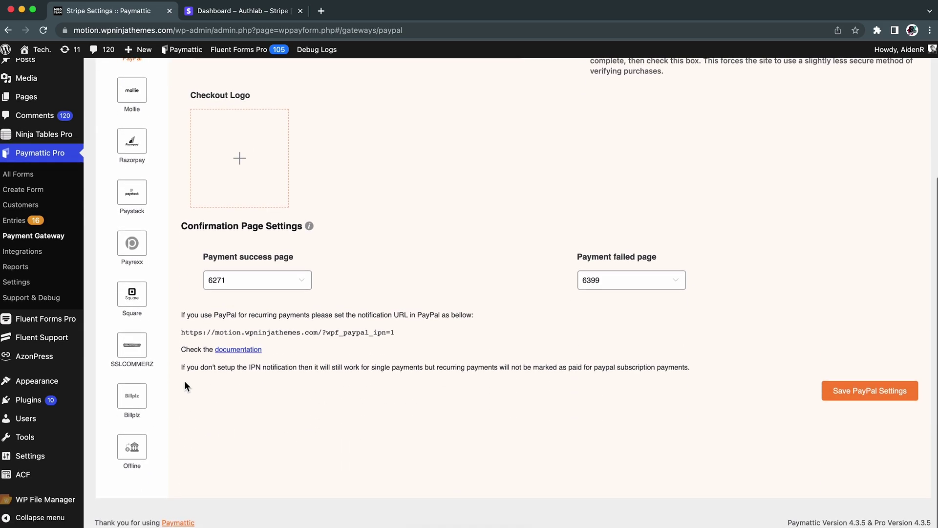
Step: Paste the SSLCOMMERZ test store ID and test secret key into their fields
left_click(133, 350)
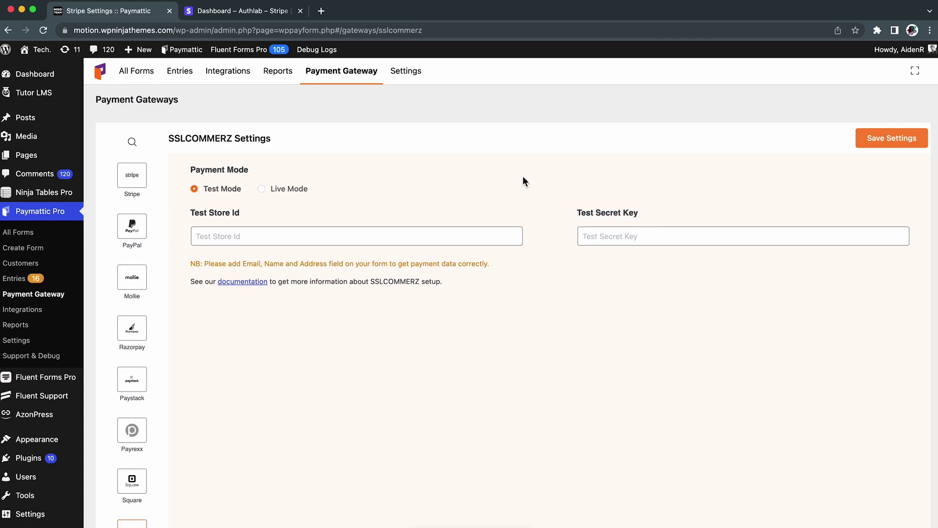
left_click(387, 235)
key("super+v")
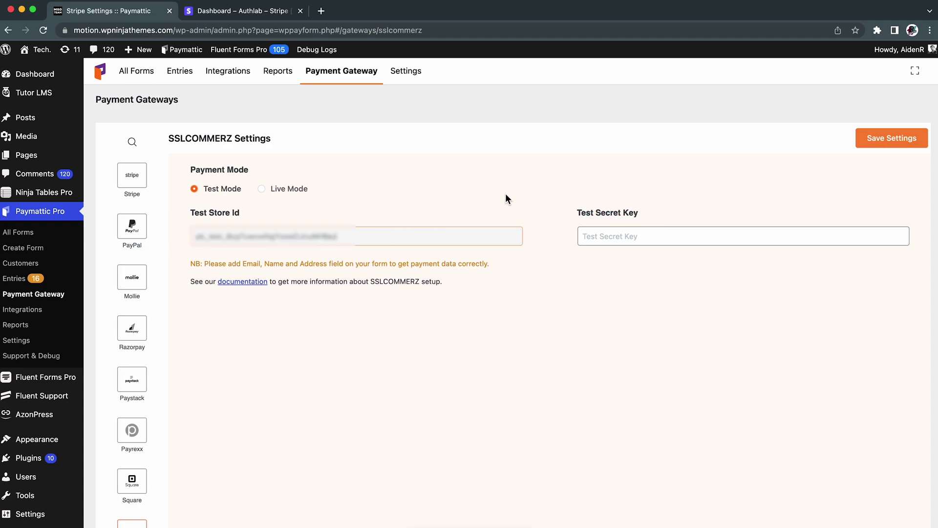
left_click(649, 235)
key("super+v")
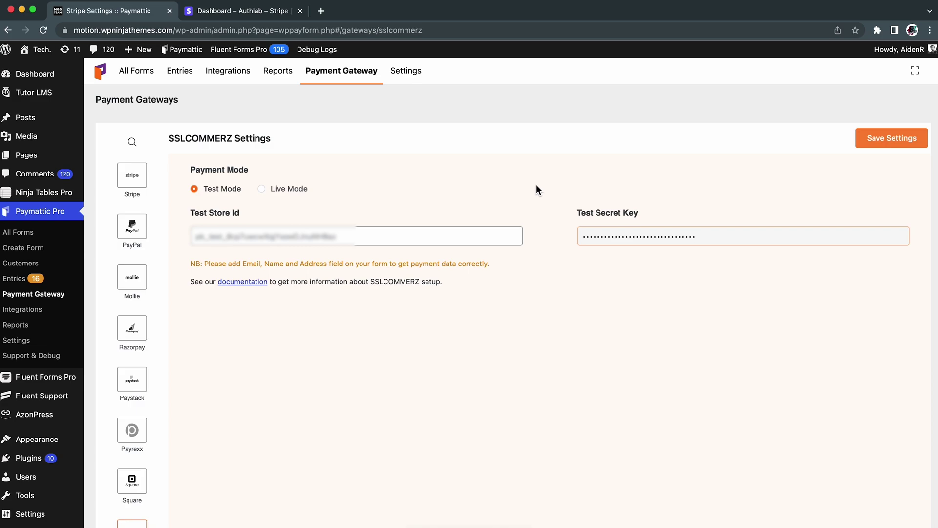
Step: Browse the Mollie, Razorpay and Paystack gateway settings in turn
left_click(131, 277)
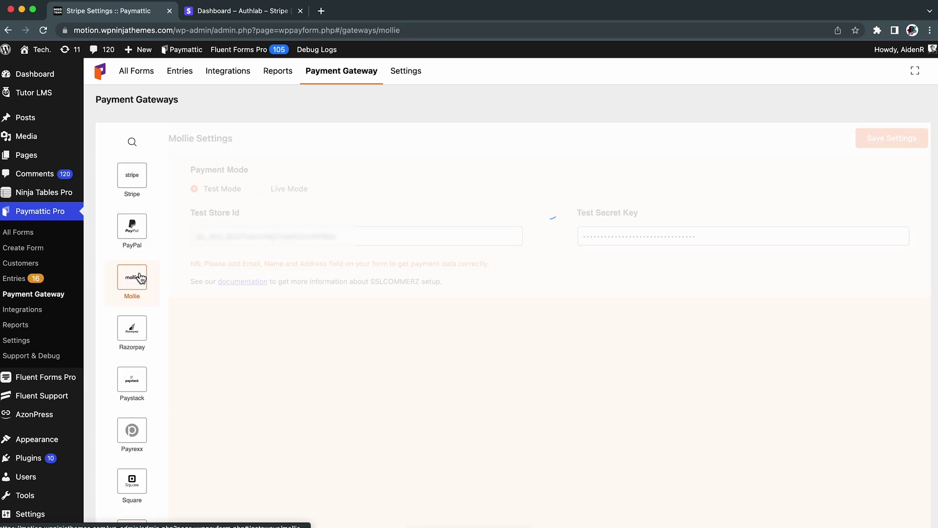
left_click(132, 335)
left_click(137, 400)
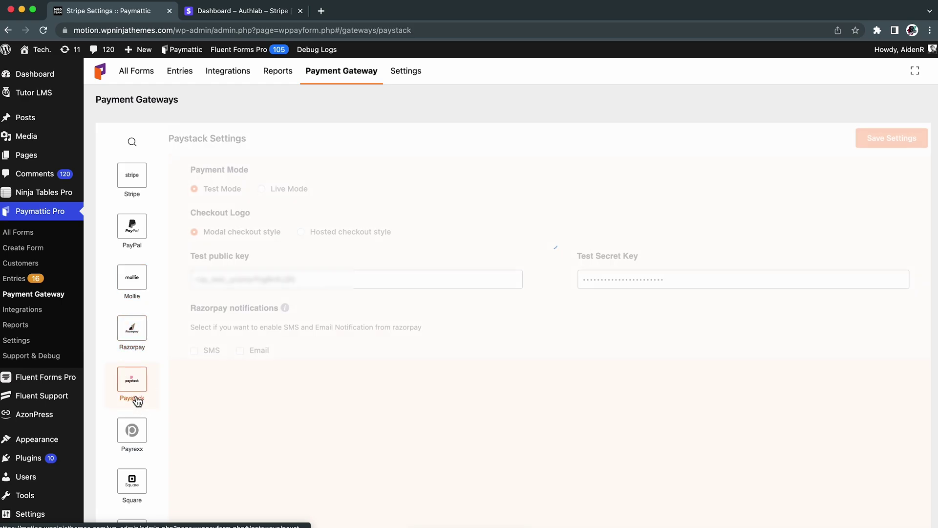